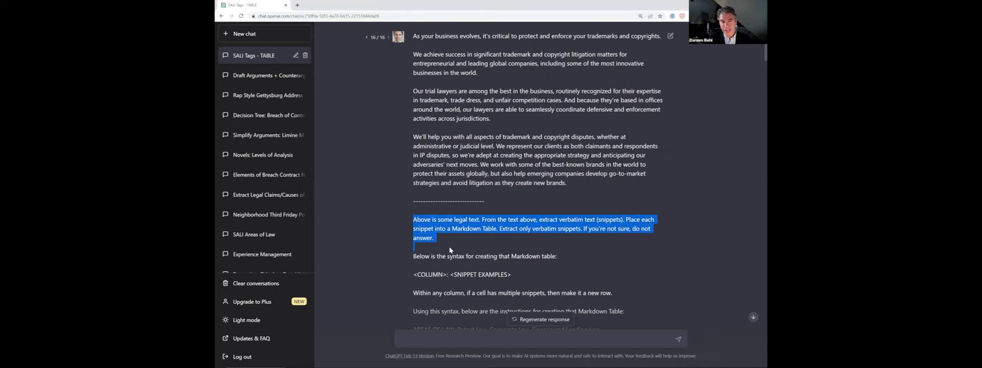
- Review the prompt paragraph asking for verbatim snippets in a Markdown table and no answer when unsure
click(436, 229)
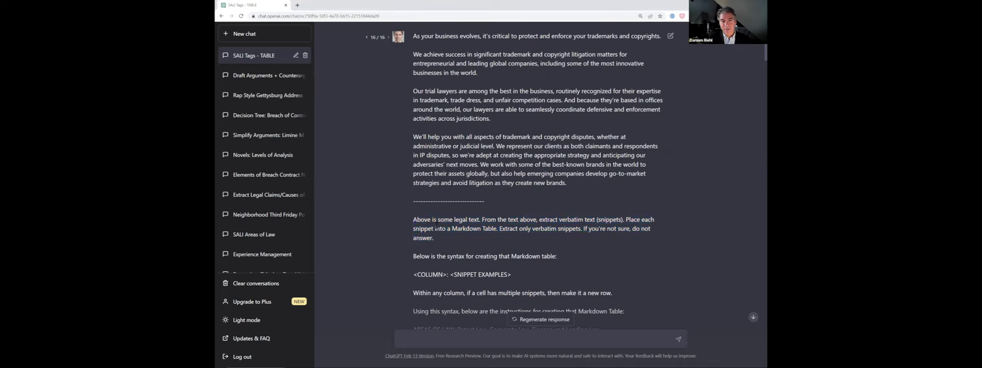
drag(418, 219, 509, 244)
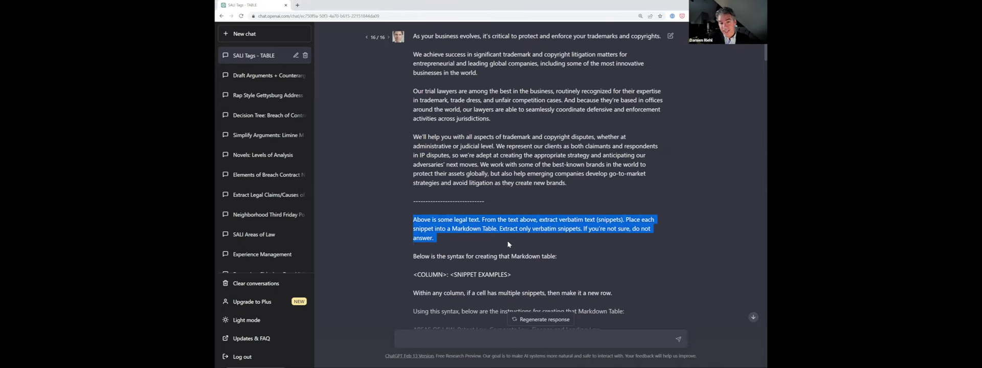
click(516, 218)
double_click(548, 220)
drag(559, 220, 596, 220)
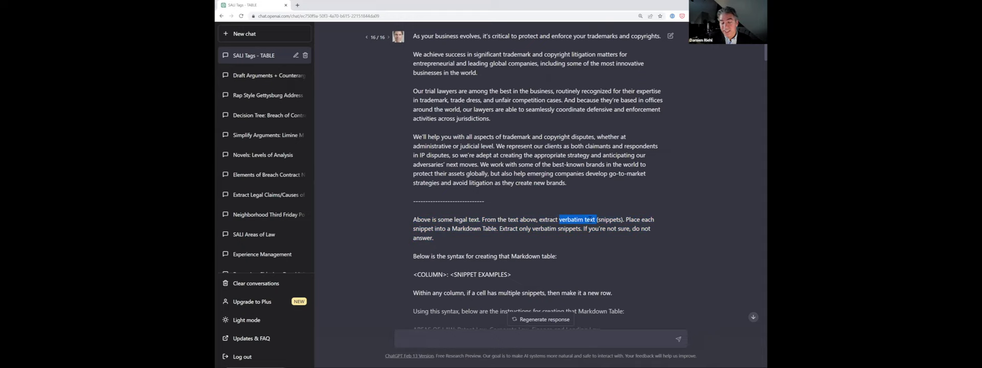
drag(414, 229, 496, 228)
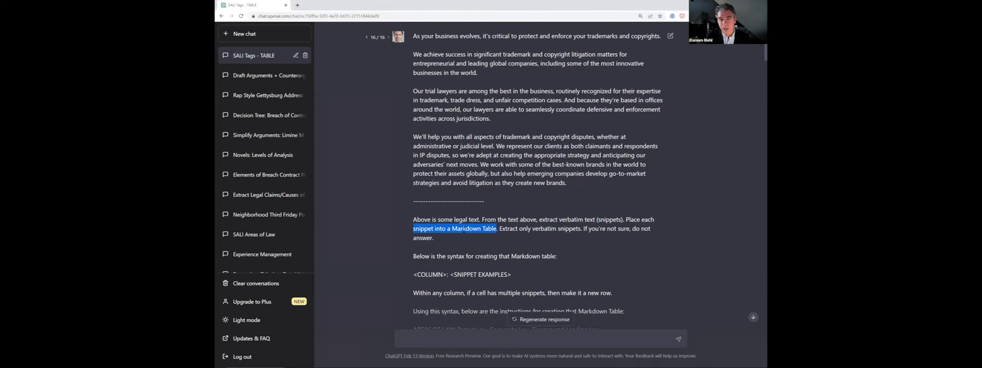
double_click(464, 229)
mouse_move(464, 229)
mouse_down()
mouse_move(592, 230)
mouse_move(440, 239)
mouse_move(457, 239)
mouse_up()
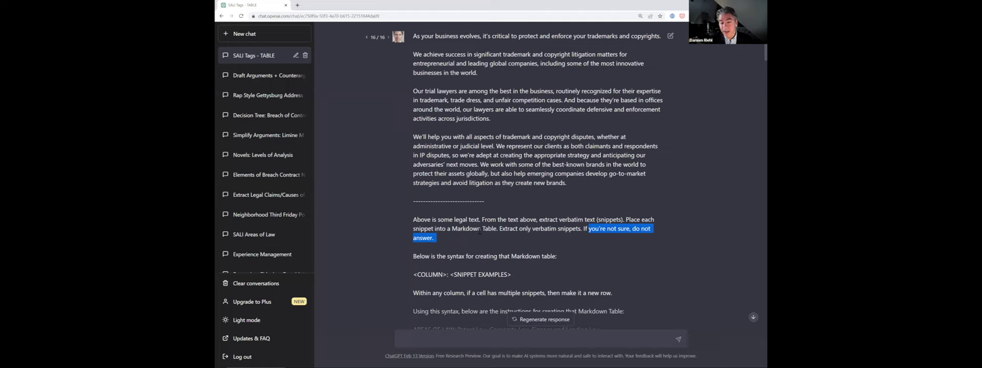
- Examine the Markdown table syntax in the prompt, including the column and snippet placeholders and the multiple-snippet row rule
drag(414, 256, 567, 257)
scroll(561, 251, down, 2)
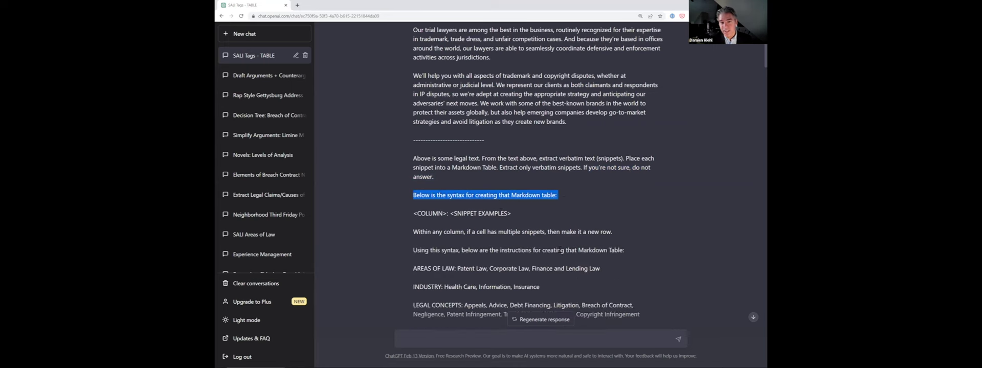
double_click(425, 213)
drag(454, 213, 539, 216)
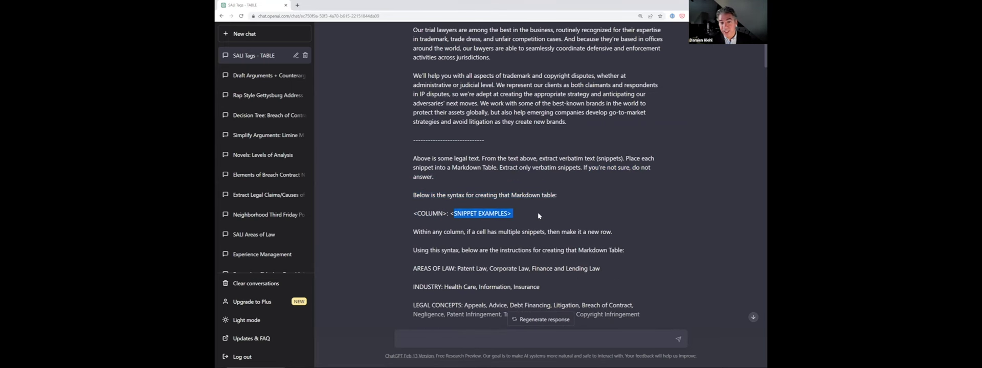
scroll(427, 193, down, 2)
drag(413, 171, 612, 171)
drag(413, 189, 612, 189)
- Read the example snippets given for the areas of law, industry, legal concepts and actors columns
scroll(435, 214, down, 1)
drag(414, 146, 604, 147)
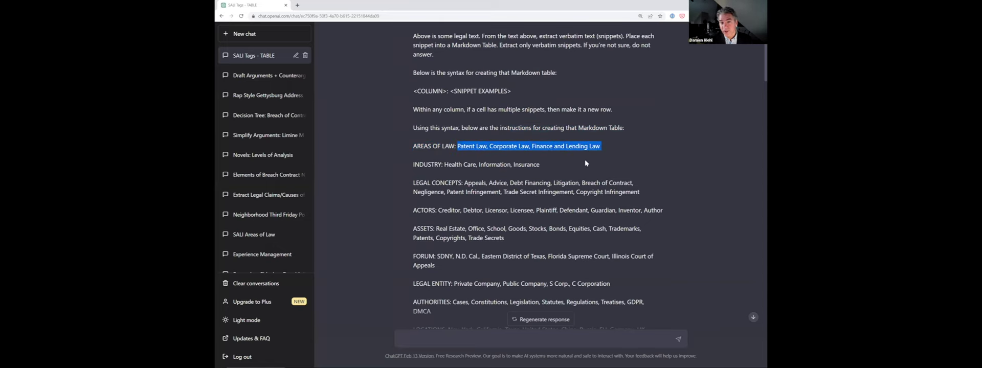
drag(414, 165, 560, 163)
drag(414, 183, 570, 197)
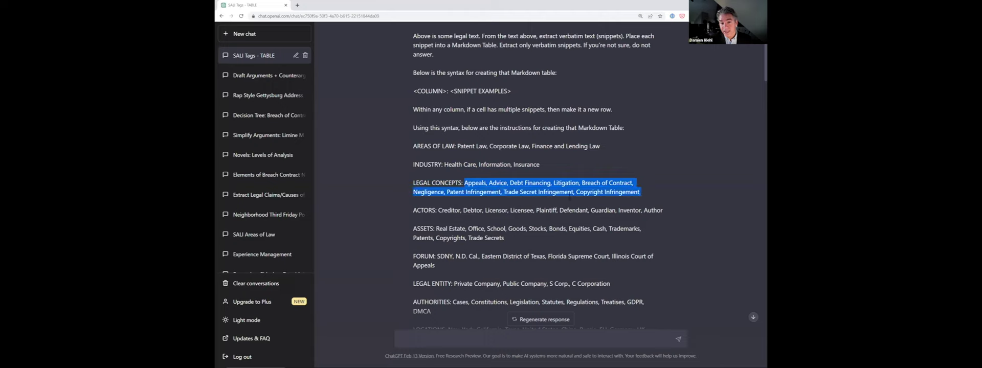
double_click(428, 211)
drag(446, 210, 647, 209)
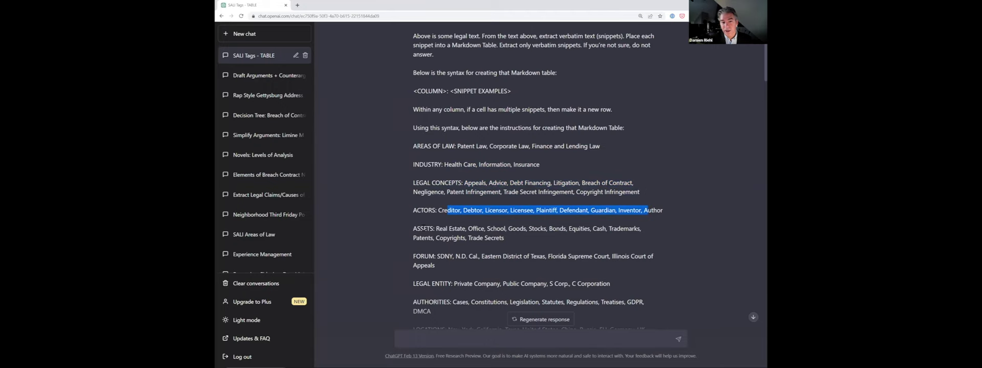
- Look over the remaining column definitions in the prompt, from assets and forum through locations and governmental body
double_click(423, 229)
double_click(423, 257)
drag(438, 256, 450, 284)
scroll(450, 284, down, 2)
double_click(430, 211)
double_click(428, 238)
drag(427, 256, 468, 253)
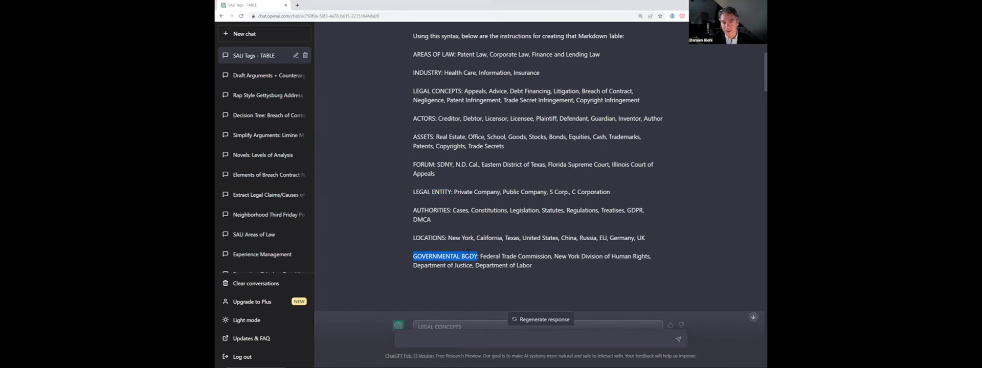
- Review the source text on trademark and copyright services together with the table instructions beneath it
scroll(468, 252, up, 6)
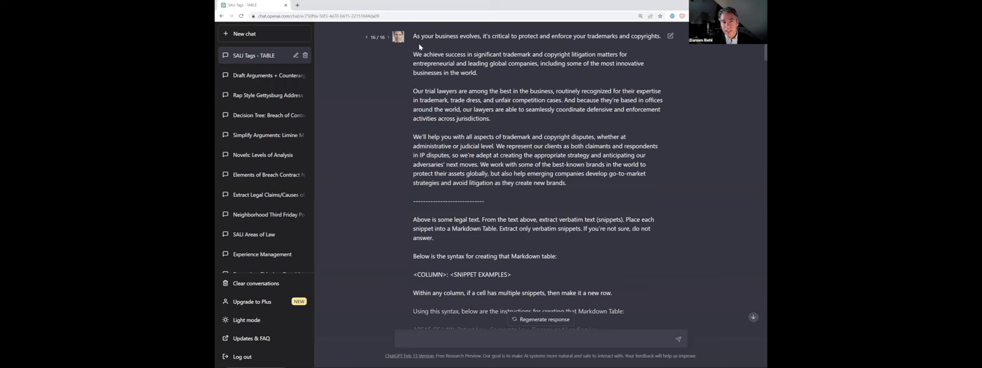
drag(418, 36, 559, 183)
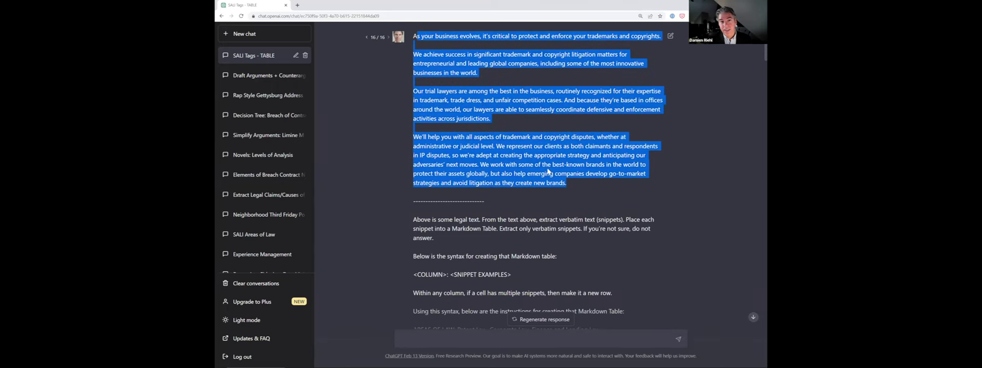
scroll(548, 171, down, 1)
scroll(482, 174, down, 1)
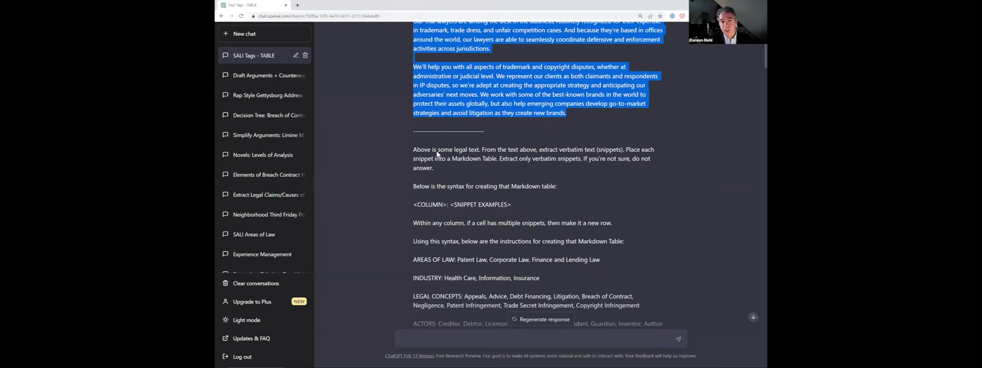
drag(413, 170, 454, 282)
scroll(465, 259, down, 5)
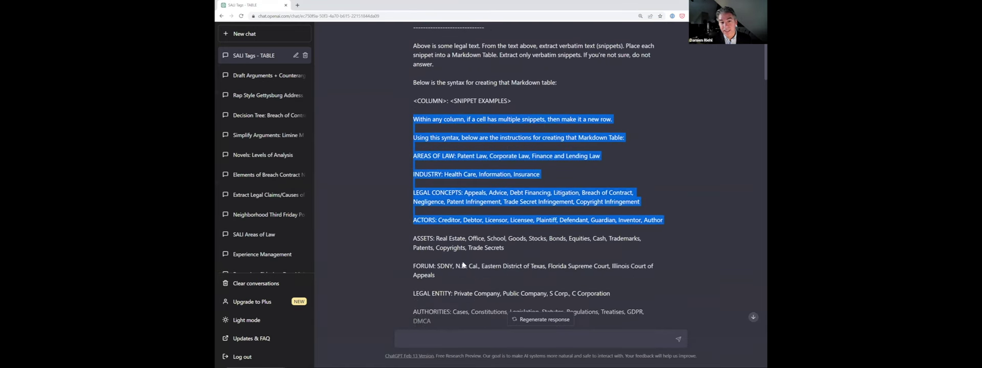
- Examine the snippets extracted under Legal Concepts in the first response
scroll(427, 174, down, 1)
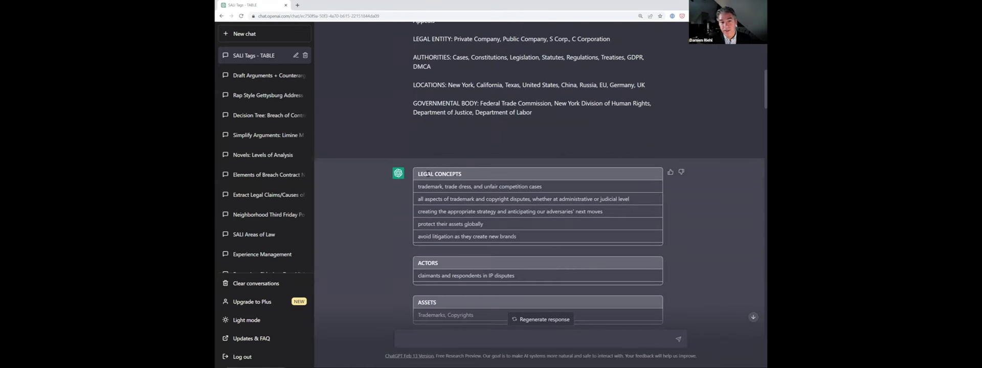
double_click(427, 188)
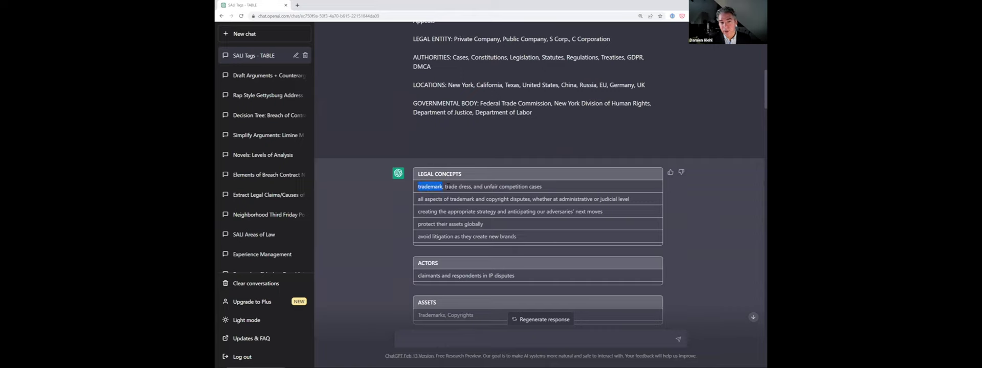
double_click(450, 187)
drag(487, 187, 530, 187)
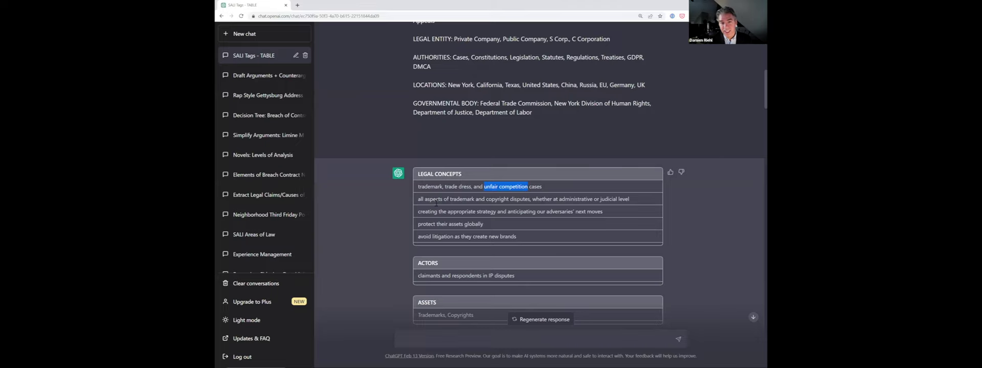
double_click(497, 199)
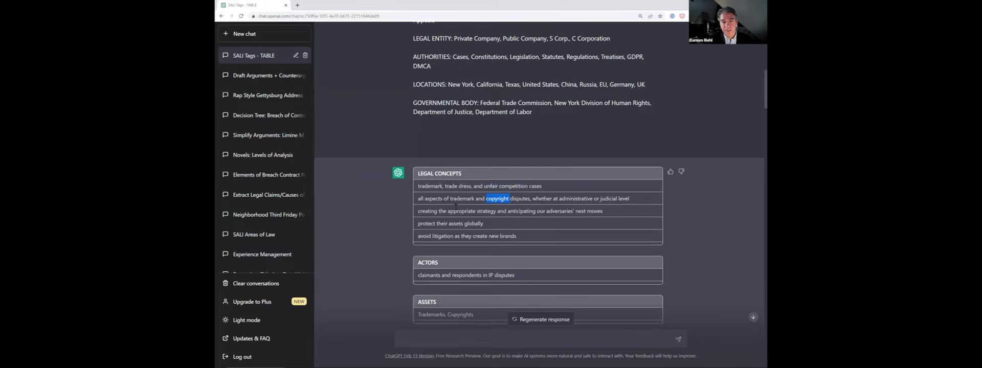
- Check the extracted snippets for actors, assets and locations in the first response
scroll(450, 226, down, 1)
double_click(428, 245)
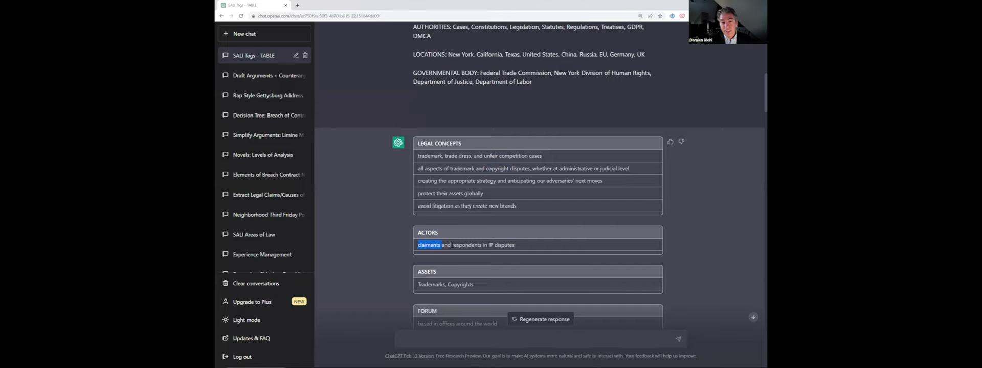
click(469, 246)
double_click(468, 246)
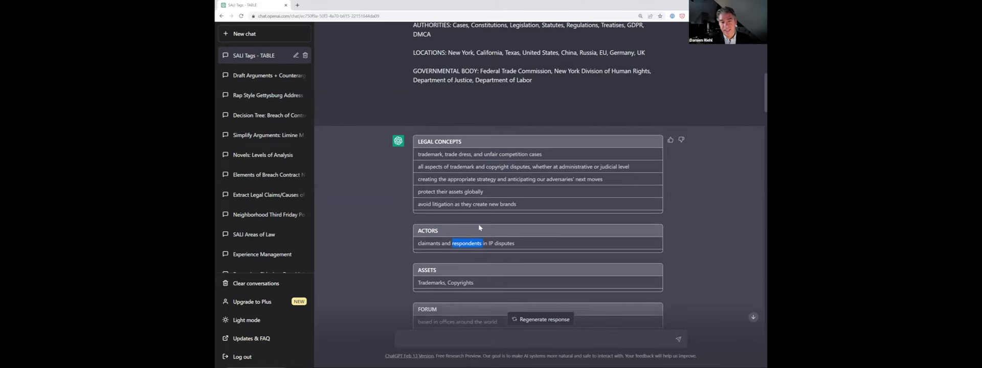
scroll(468, 245, down, 2)
drag(490, 183, 515, 184)
drag(419, 224, 447, 225)
double_click(460, 224)
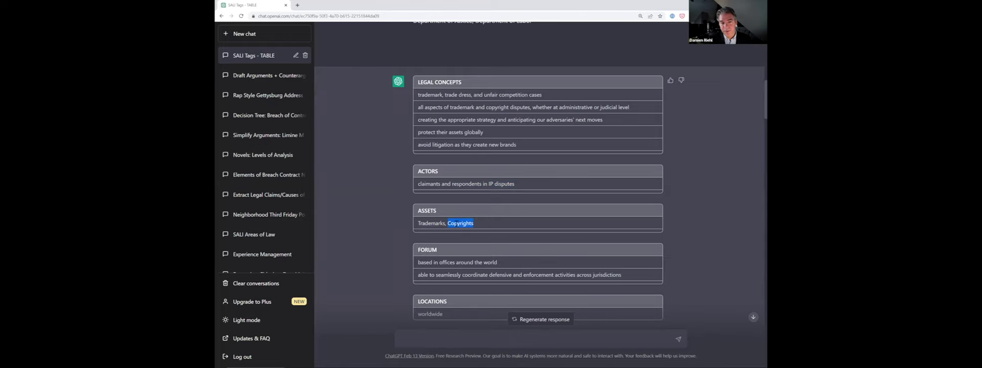
scroll(440, 230, down, 2)
double_click(431, 252)
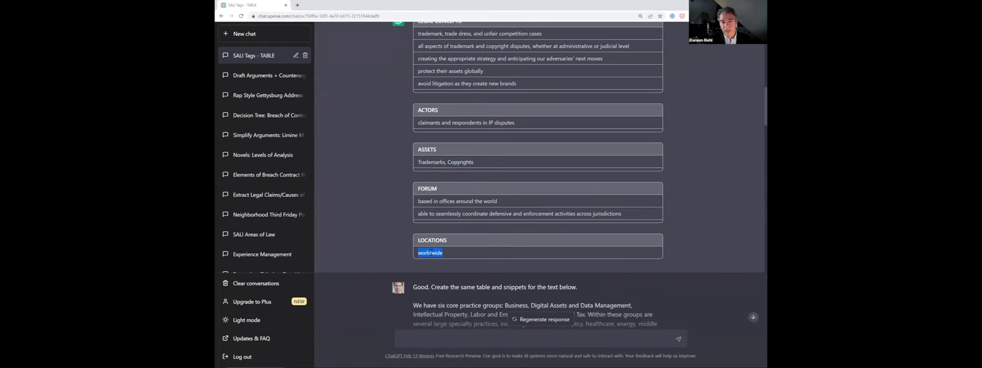
- Review the follow-up request for the same table on the firm's practice groups and its extracted Areas of Law
scroll(431, 252, down, 3)
click(475, 131)
triple_click(476, 131)
scroll(447, 229, down, 3)
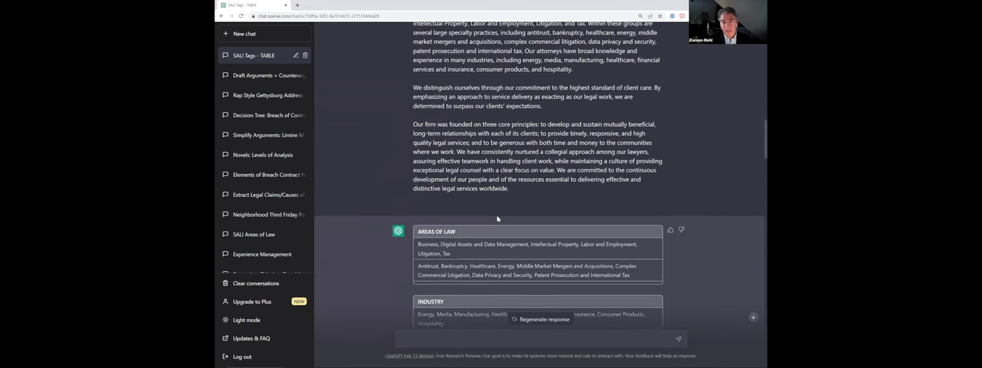
scroll(450, 237, down, 1)
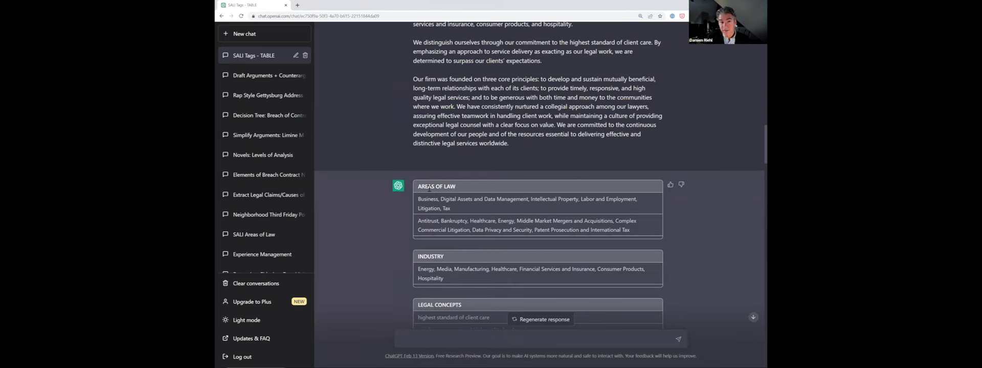
drag(419, 199, 455, 220)
scroll(455, 219, down, 1)
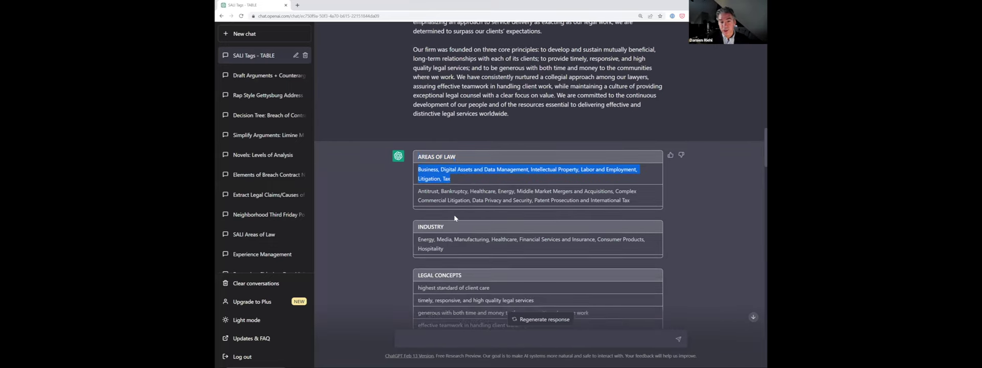
- Examine the two-column table generated for the trademark licensing text, from areas of law to locations
scroll(455, 219, down, 8)
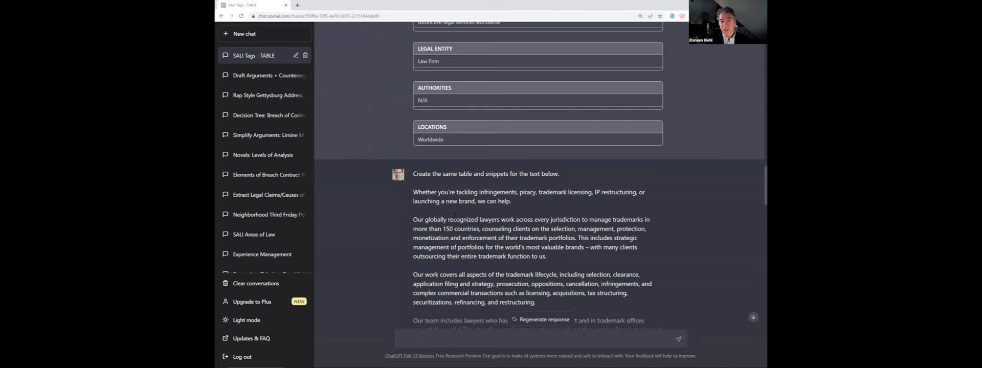
scroll(455, 214, down, 4)
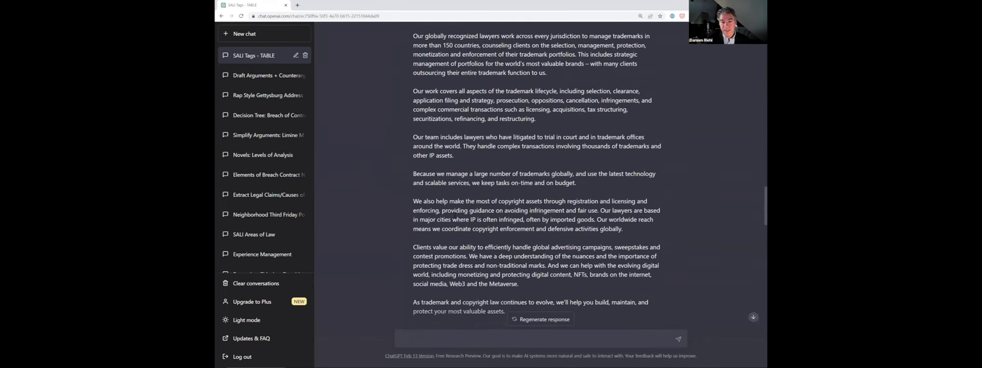
scroll(438, 167, down, 5)
drag(457, 162, 522, 162)
drag(443, 175, 547, 175)
double_click(453, 187)
drag(477, 187, 546, 187)
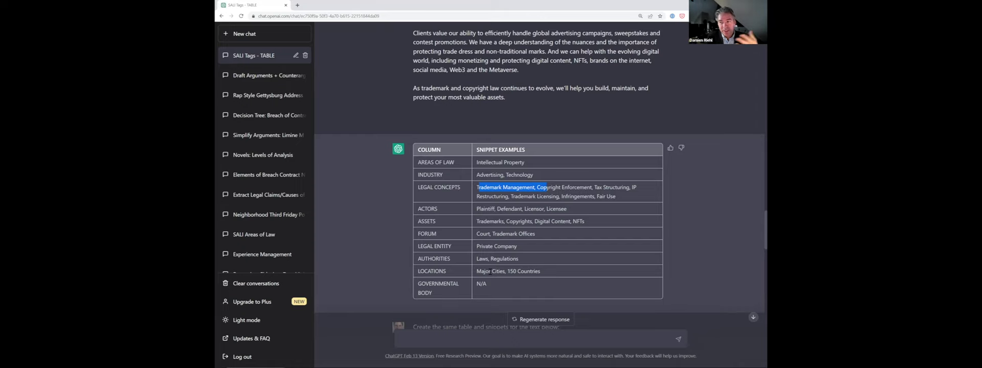
drag(504, 162, 507, 284)
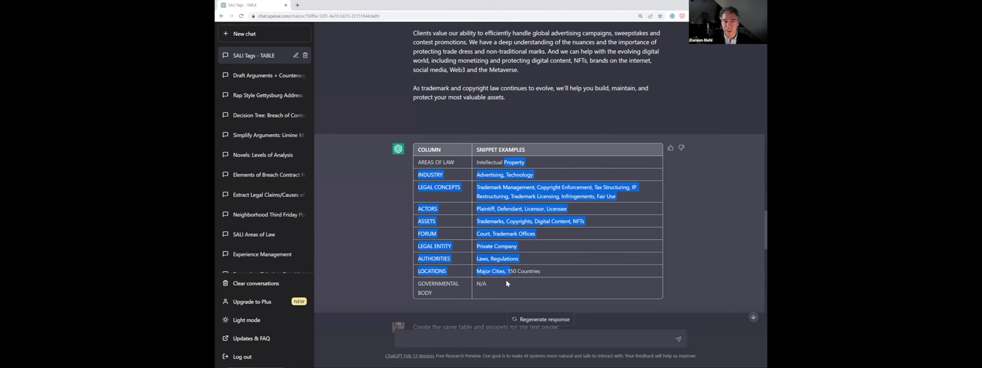
- Look through the advertising and entertainment text with its table, and the healthcare request that follows
scroll(507, 284, down, 5)
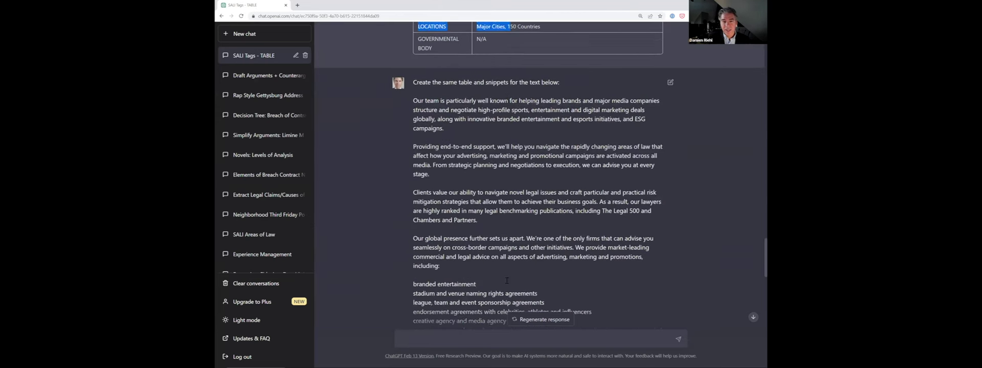
scroll(507, 280, down, 7)
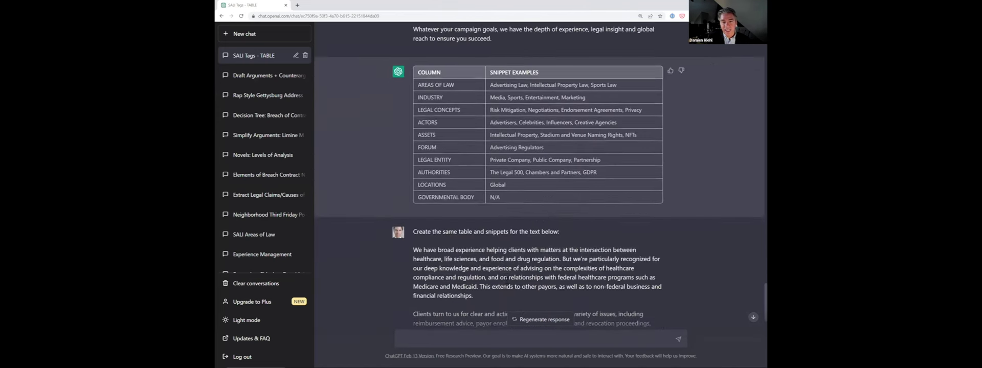
scroll(506, 277, down, 2)
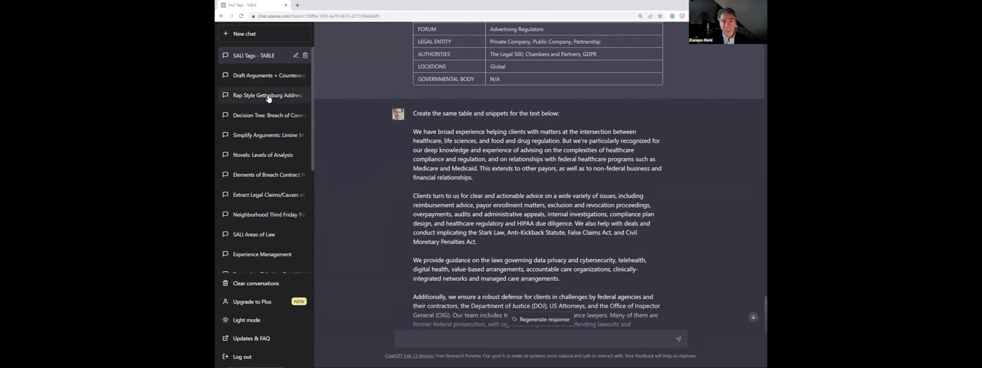
- Try to open the saved chat "Decision Tree: Breach of Contract" and reload the page
click(261, 120)
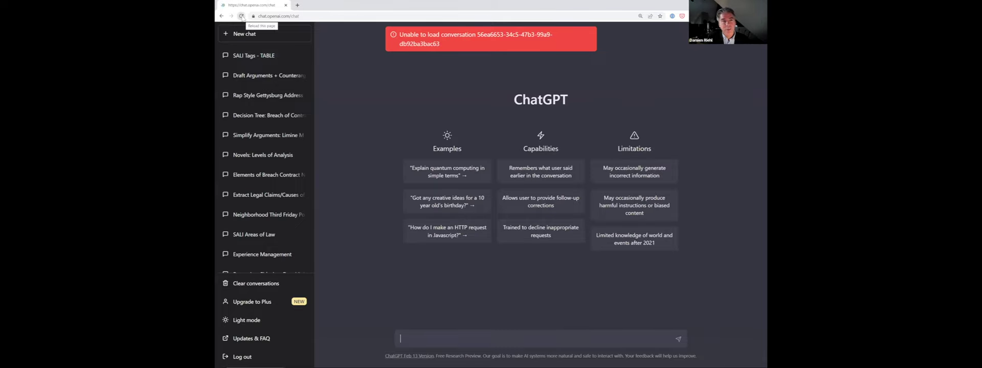
click(241, 16)
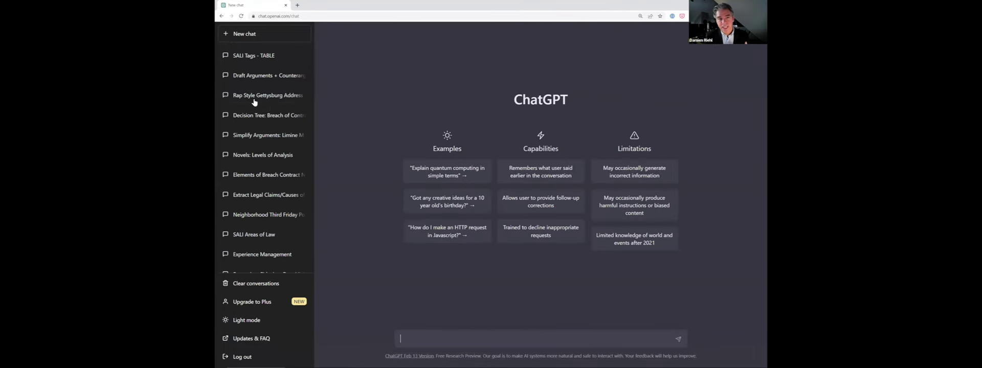
- Open the saved chat "Decision Tree: Breach of Contract" and read the New York law prompt and the tree's first questions
click(273, 119)
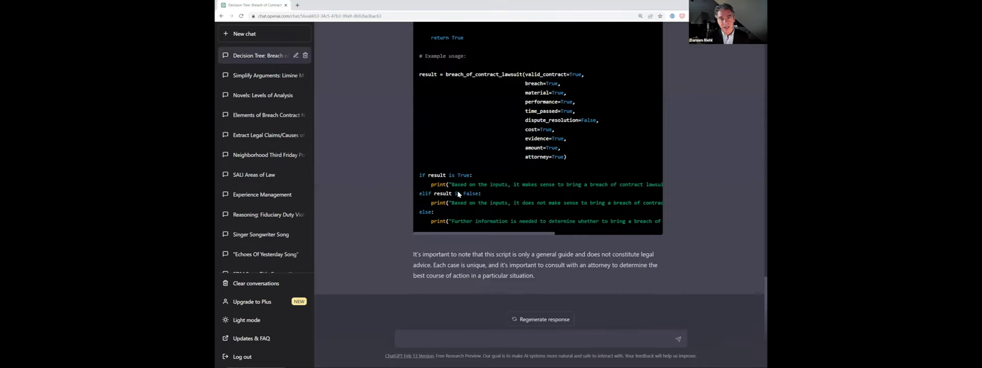
drag(442, 36, 477, 48)
double_click(591, 37)
drag(414, 78, 486, 139)
double_click(437, 130)
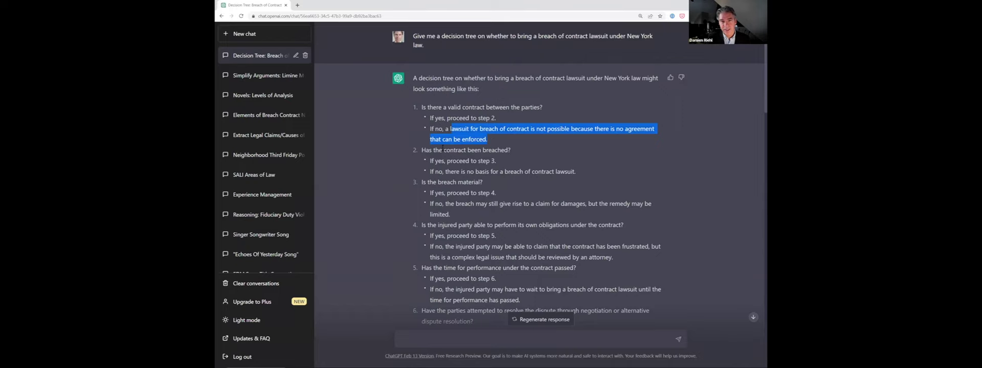
drag(422, 149, 508, 150)
drag(445, 163, 486, 162)
drag(458, 182, 492, 183)
- Read through the rest of the decision tree, from whether the breach is material to the final question on filing suit
scroll(463, 188, down, 1)
drag(443, 143, 452, 142)
drag(436, 164, 578, 163)
drag(477, 197, 491, 185)
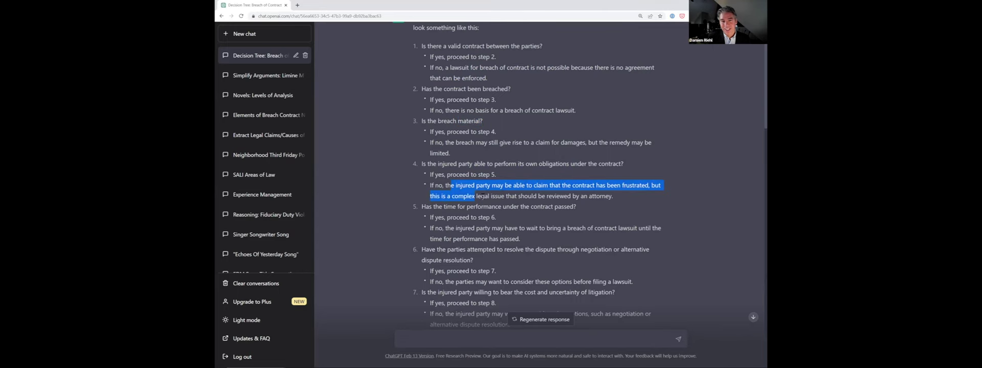
scroll(491, 185, down, 2)
drag(458, 145, 565, 146)
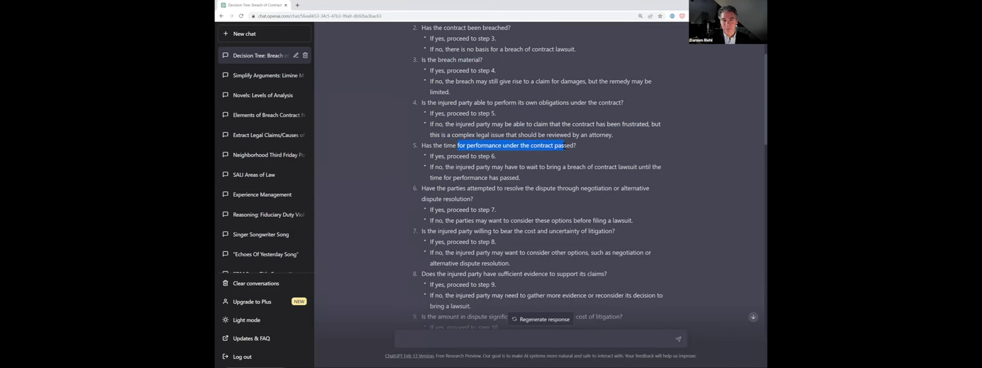
scroll(536, 168, down, 4)
scroll(533, 169, down, 3)
drag(499, 184, 460, 184)
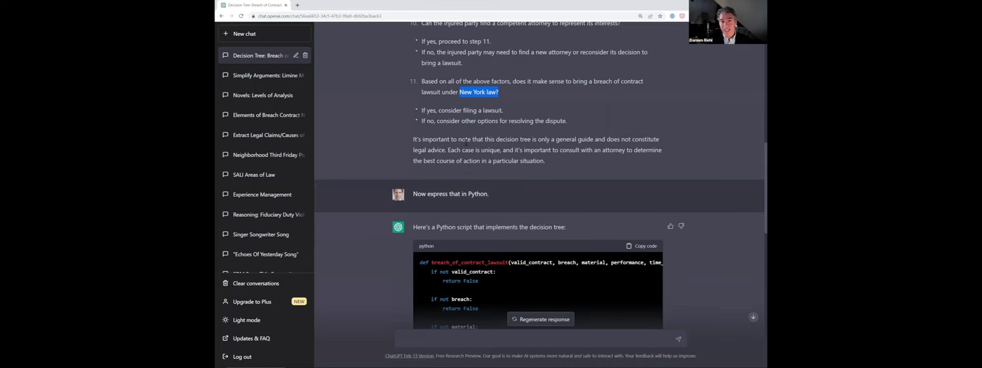
scroll(466, 143, up, 1)
drag(573, 184, 437, 99)
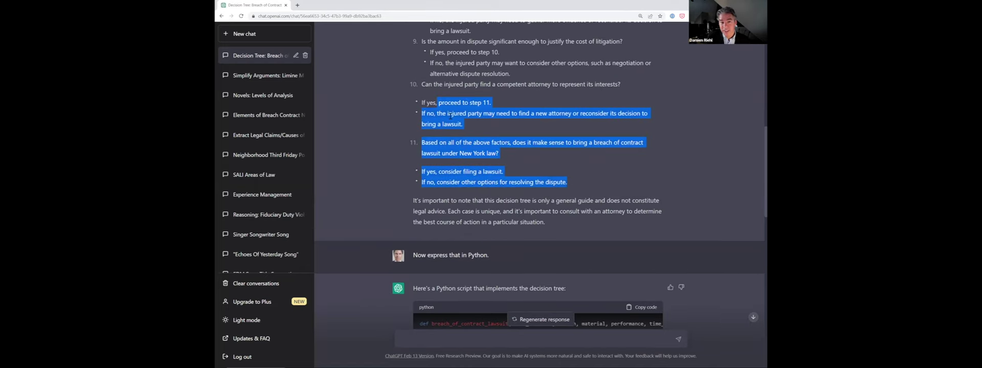
- Review the request "Now express that in Python." and the generated script down to its closing disclaimer
scroll(445, 133, down, 3)
double_click(420, 163)
drag(450, 164, 489, 163)
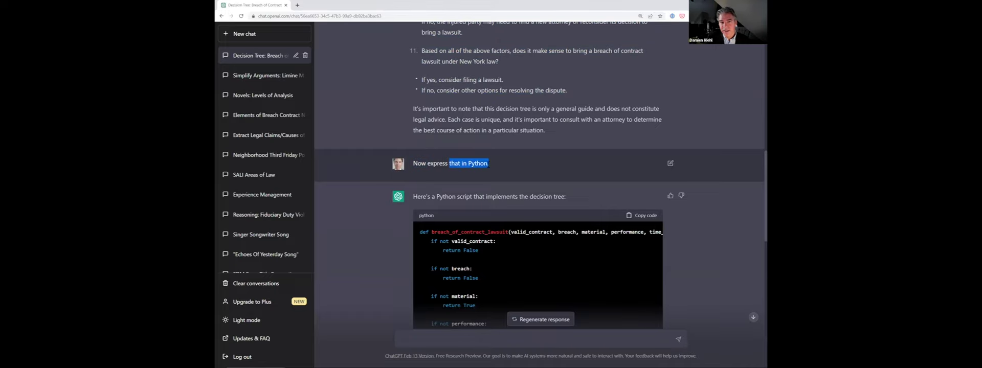
drag(437, 197, 562, 197)
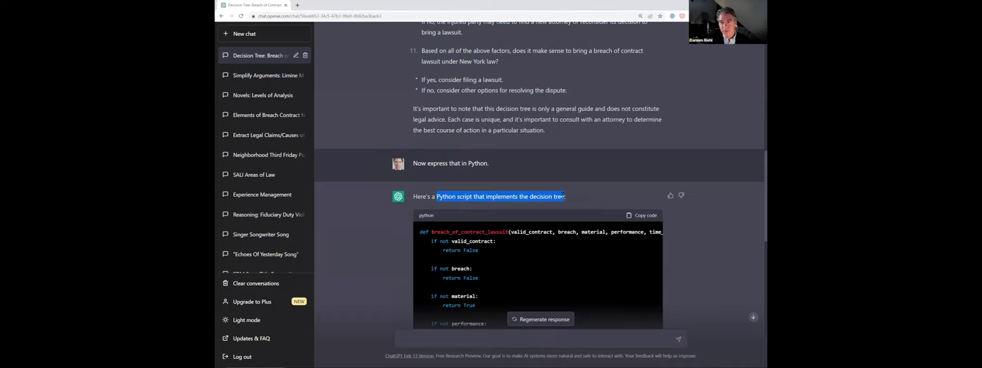
scroll(563, 197, down, 3)
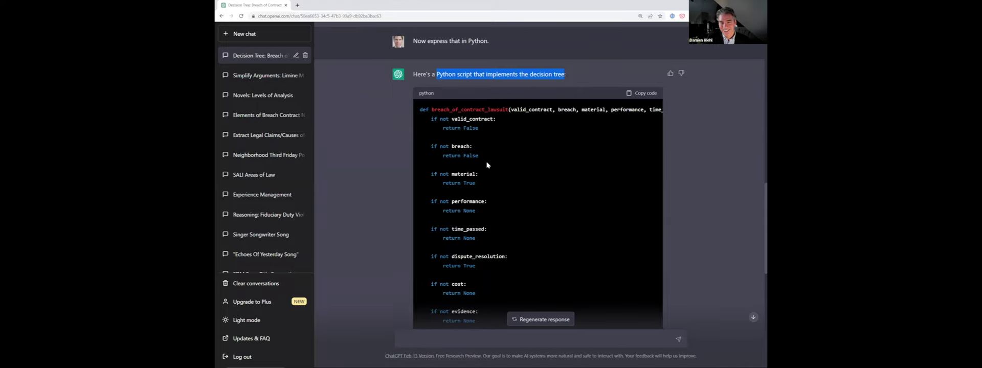
scroll(487, 165, down, 6)
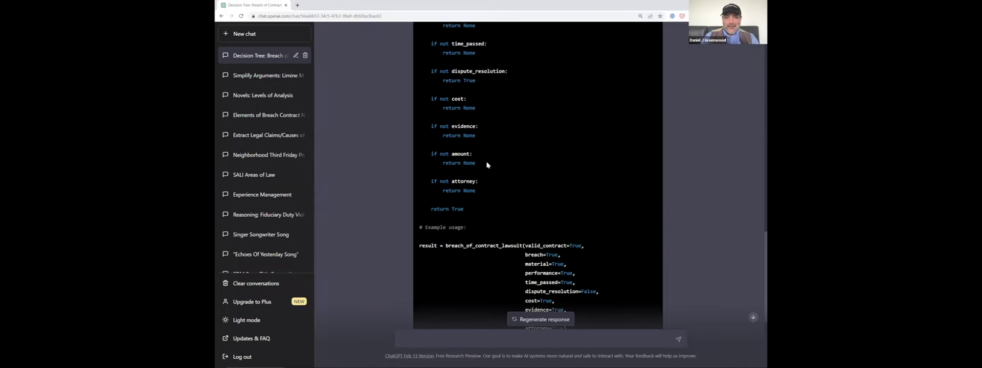
scroll(483, 189, down, 2)
drag(474, 254, 535, 277)
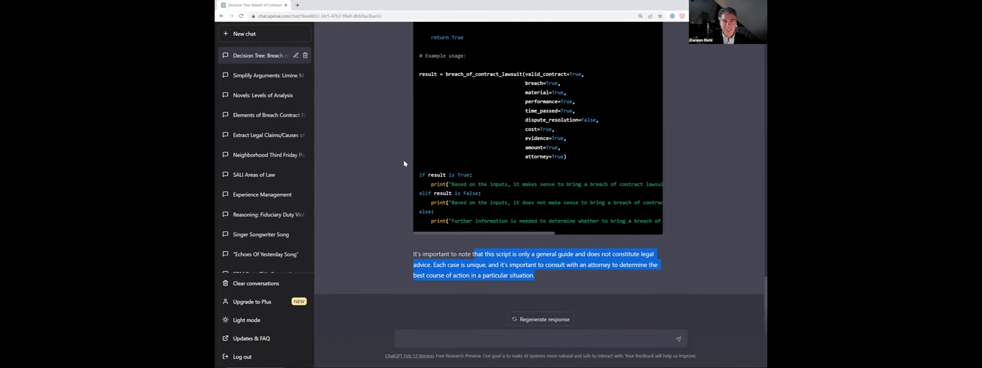
- Go back over the if-not conditions in the Python function breach_of_contract_lawsuit
scroll(498, 171, up, 20)
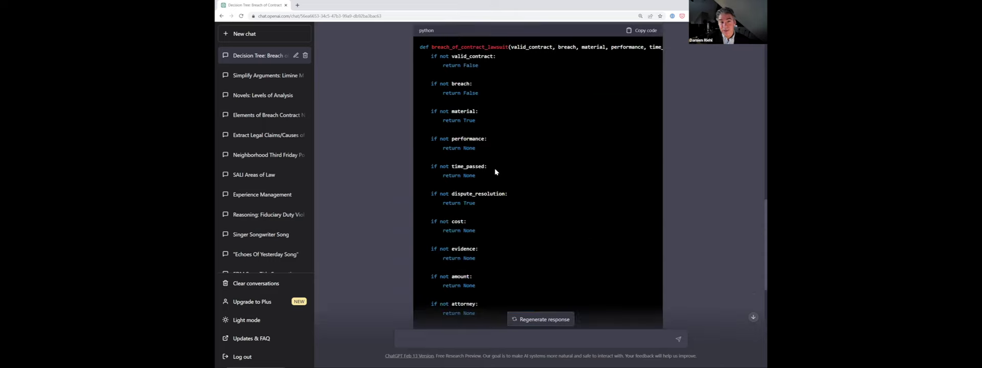
drag(441, 88, 475, 139)
drag(494, 201, 495, 269)
scroll(499, 219, down, 10)
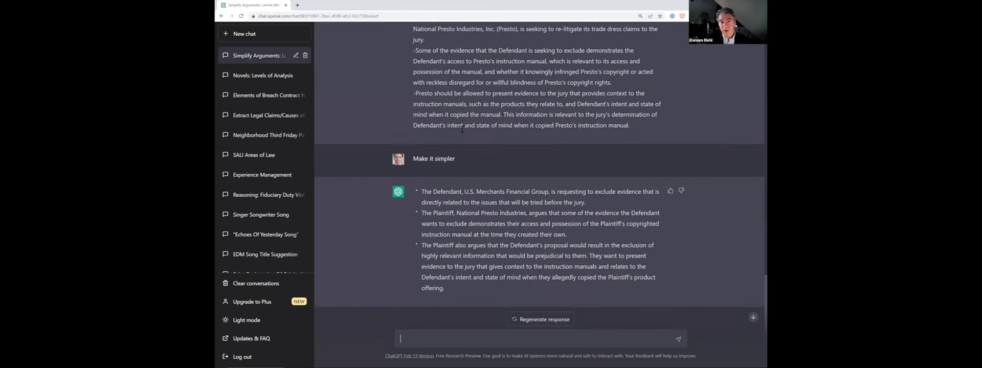
- Read the prompt and the pasted Presto court filing in the saved "Simplify Arguments" chat
scroll(462, 129, up, 15)
drag(446, 36, 544, 37)
drag(426, 54, 524, 233)
scroll(511, 205, down, 15)
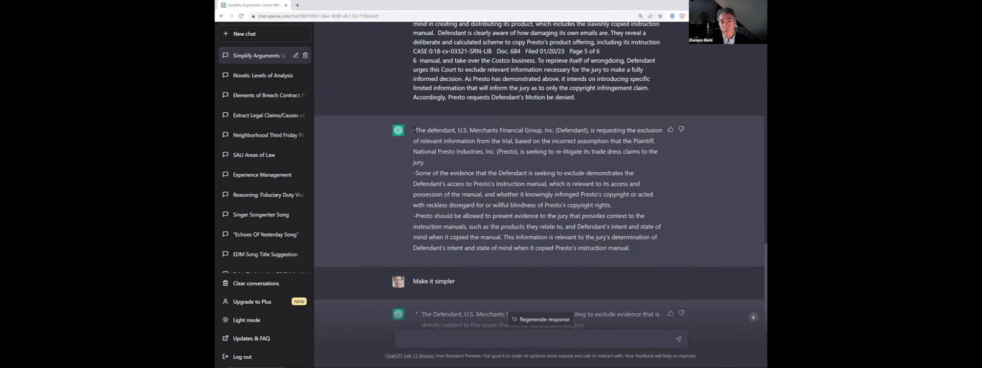
drag(575, 97, 440, 24)
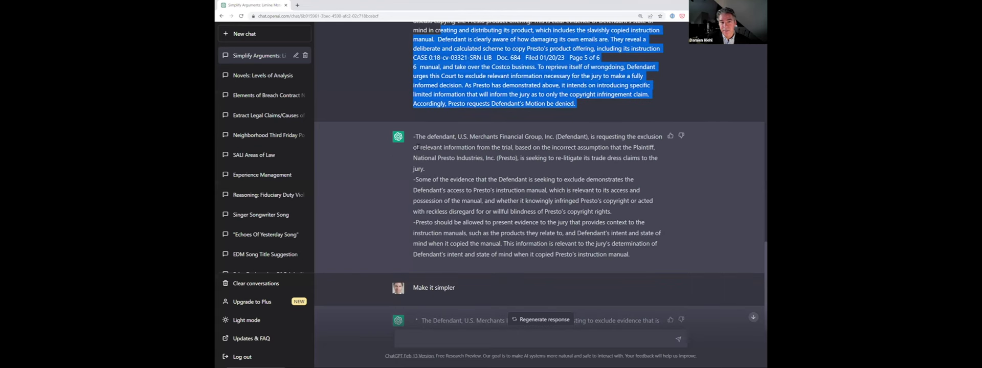
- Examine the three-point summary of the filing and the follow-up request "Make it simpler"
drag(414, 137, 632, 256)
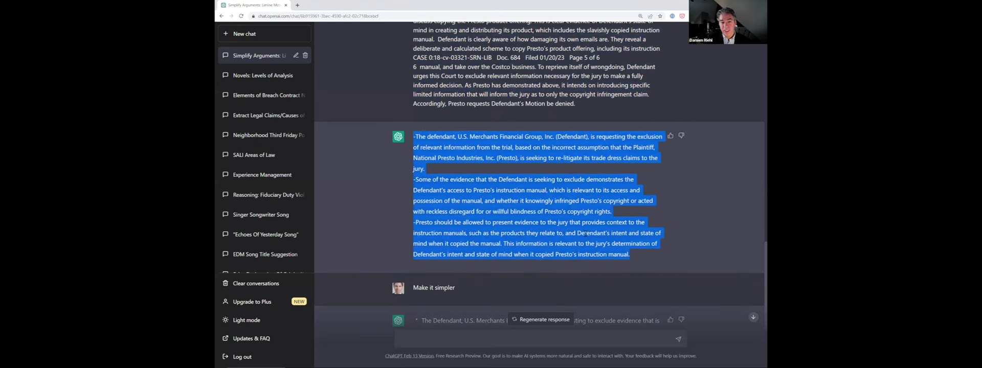
scroll(567, 226, down, 3)
drag(413, 165, 483, 165)
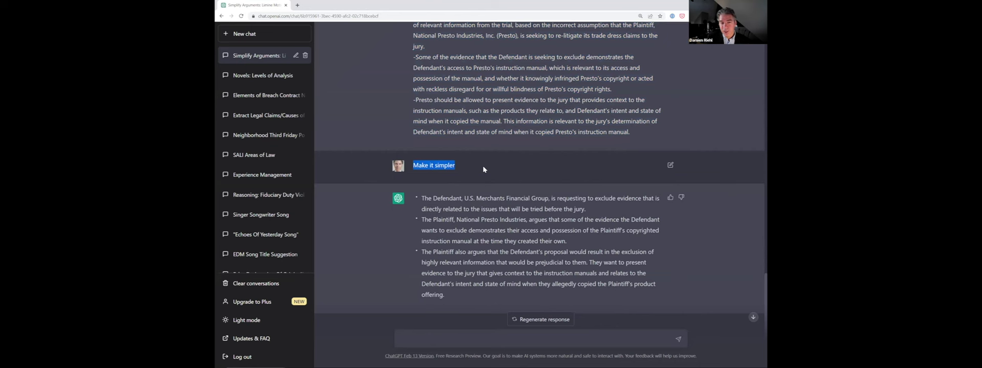
scroll(488, 165, up, 3)
drag(416, 147, 513, 201)
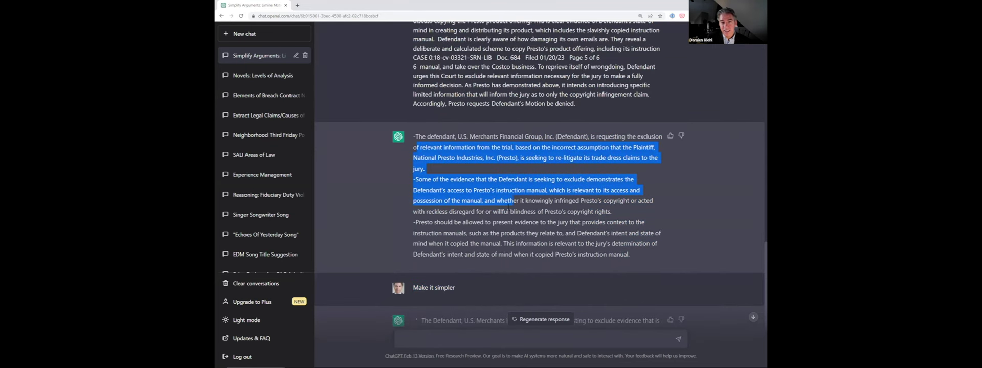
- Compare the simplified three-bullet answer with the original filing text
scroll(439, 256, down, 1)
double_click(440, 256)
scroll(594, 190, down, 3)
click(593, 190)
triple_click(611, 191)
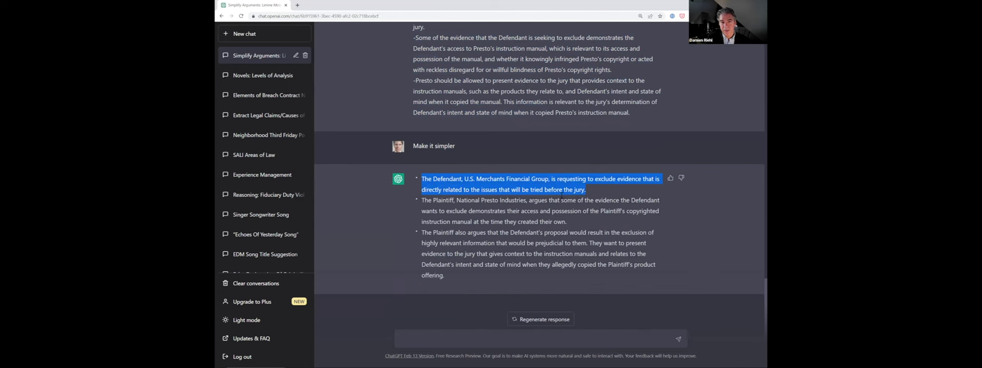
scroll(495, 190, up, 20)
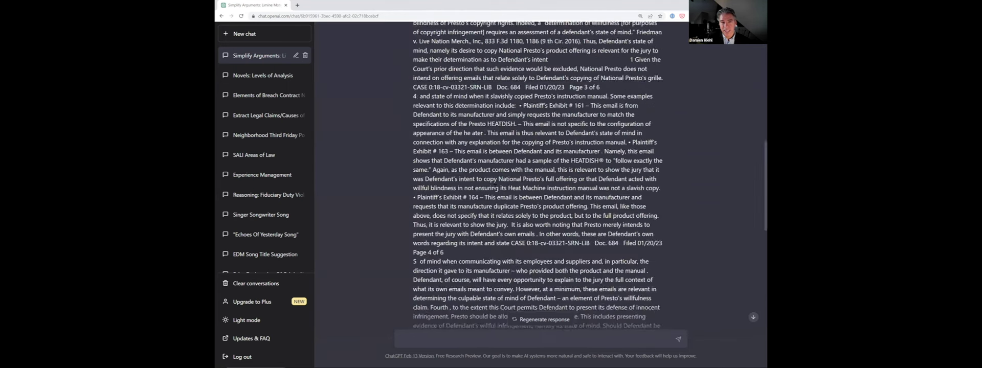
scroll(495, 183, down, 20)
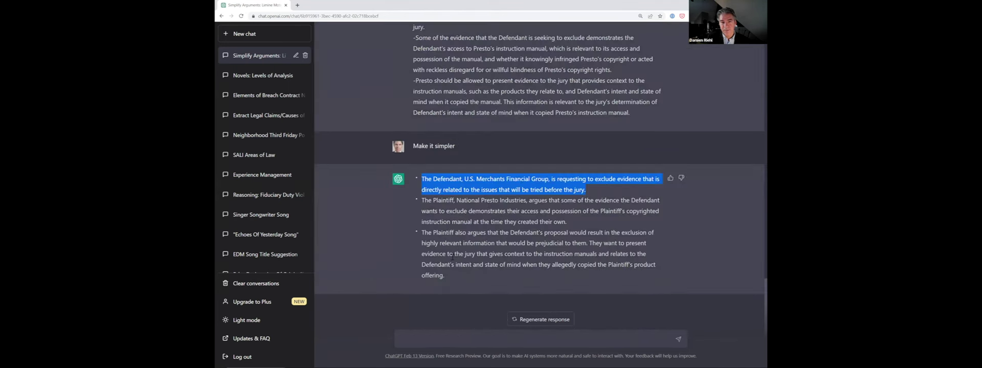
drag(444, 275, 430, 182)
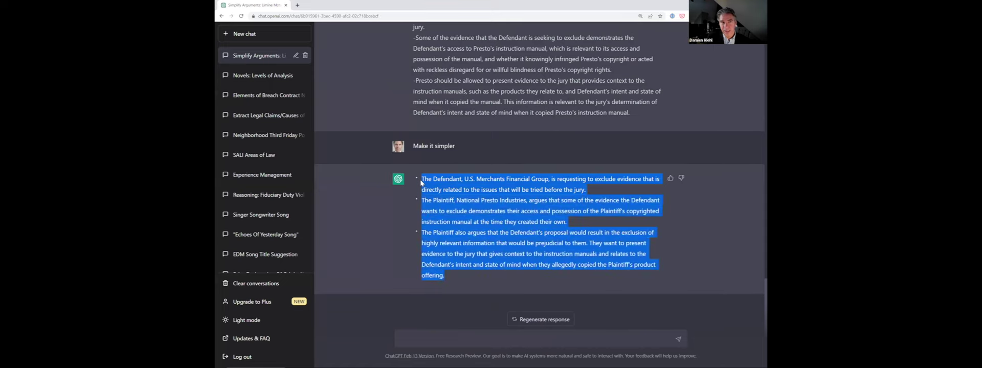
- Switch to the OpenAI Playground and examine the Temperature setting and the prompt's <AREA_OF_LAW> set
key(alt+Tab)
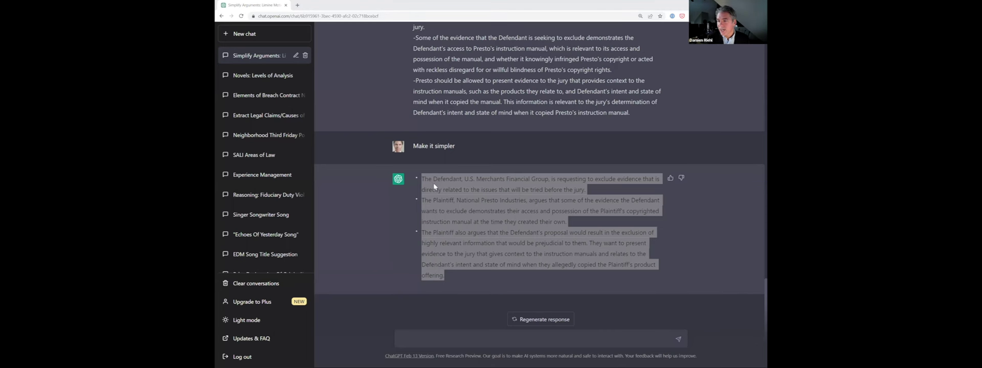
key(alt+Tab)
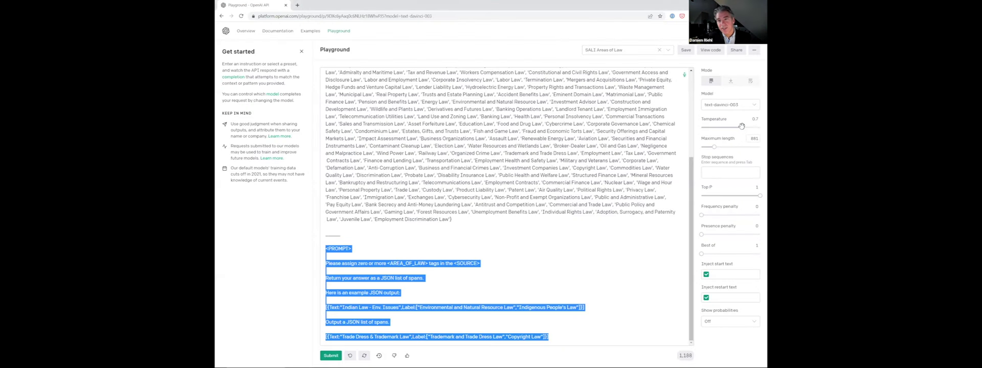
click(714, 120)
double_click(713, 119)
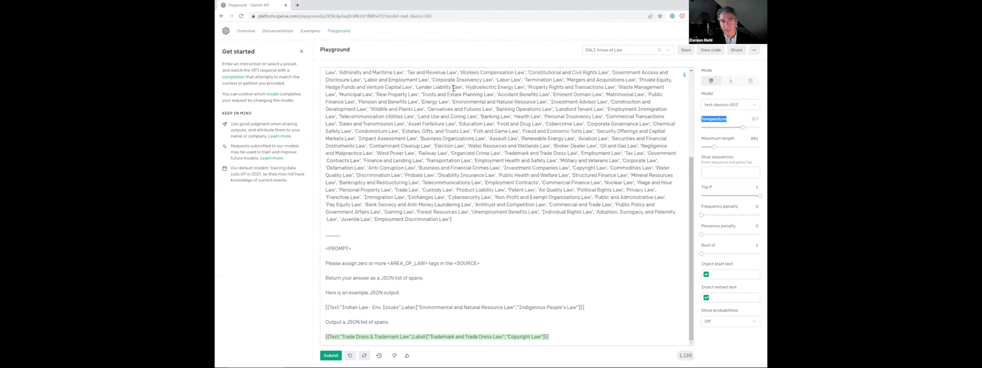
drag(450, 221, 401, 96)
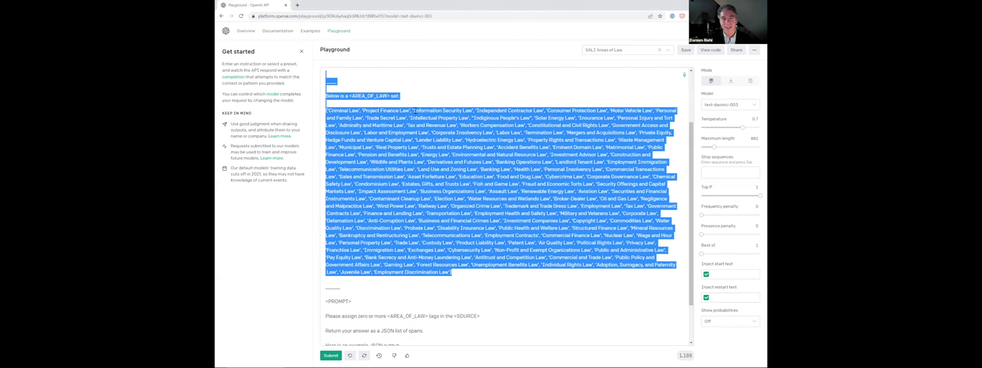
click(671, 103)
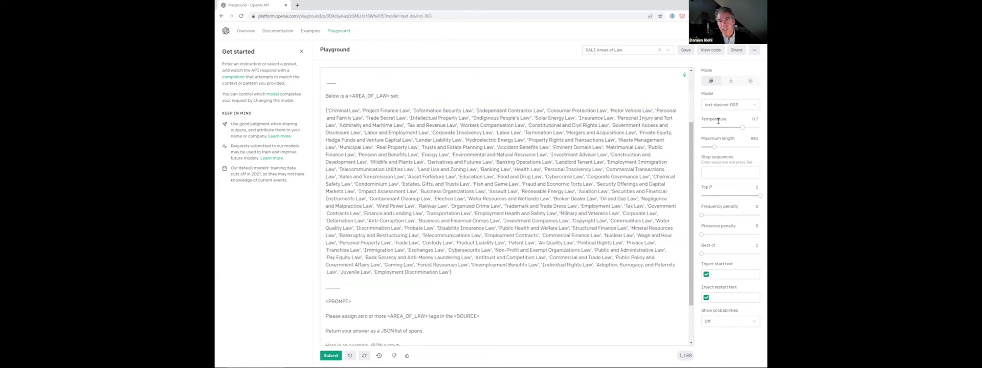
- Set the model's temperature to 0 and show probabilities as Full spectrum
double_click(725, 119)
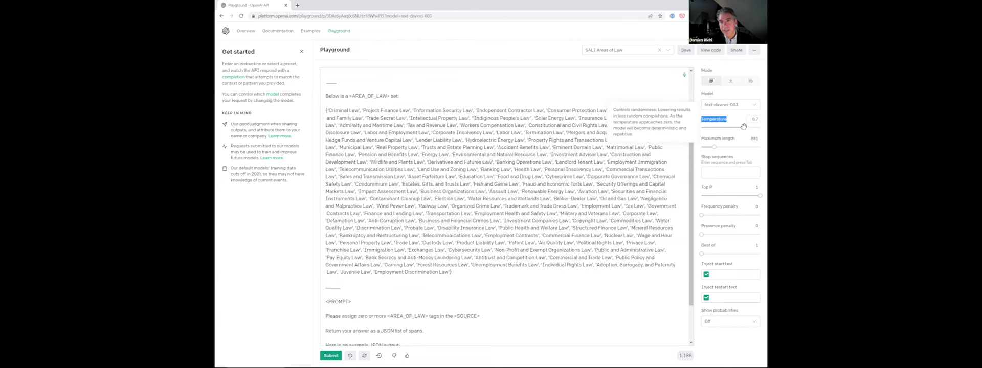
drag(743, 127, 714, 127)
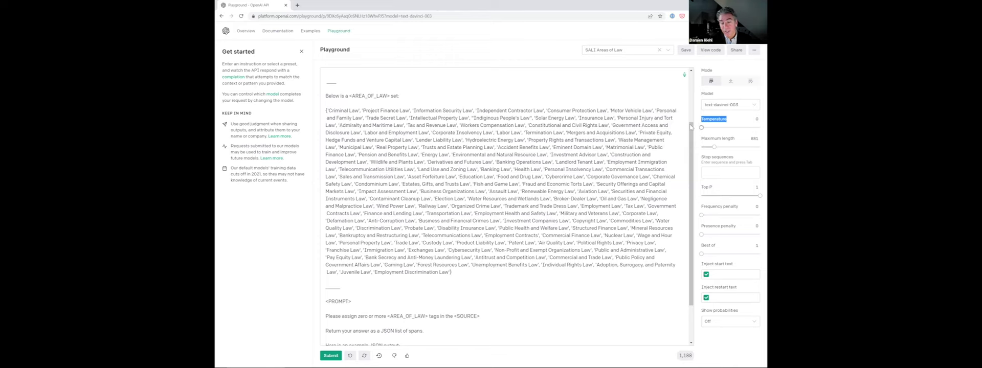
click(726, 322)
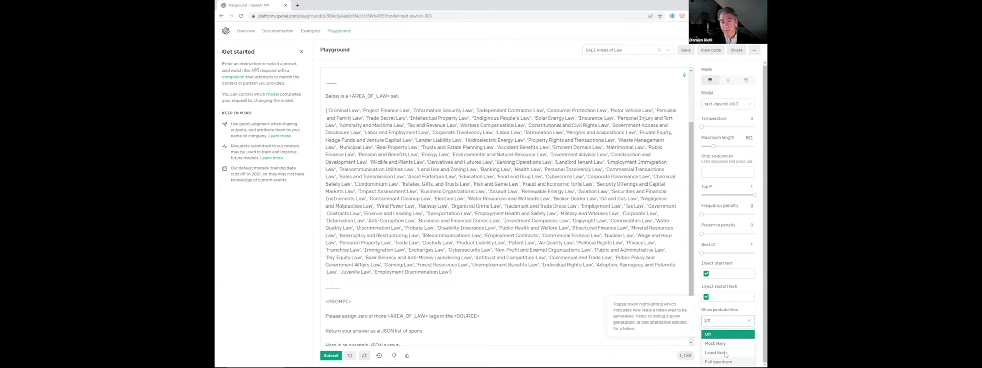
click(719, 362)
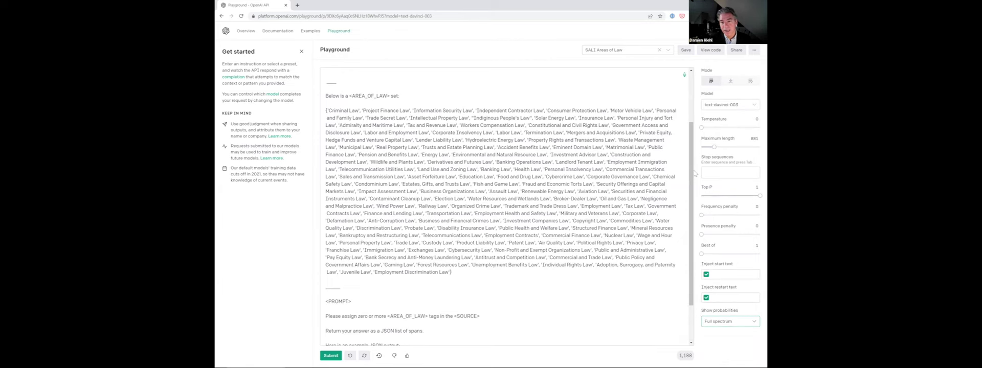
- Review the Temperature explanation and the <SOURCE> paragraph on common law unfair competition
double_click(710, 122)
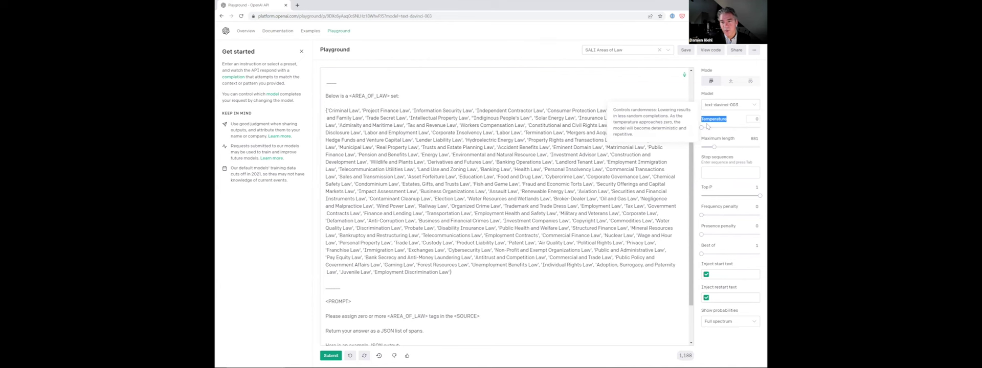
click(535, 140)
scroll(532, 140, up, 2)
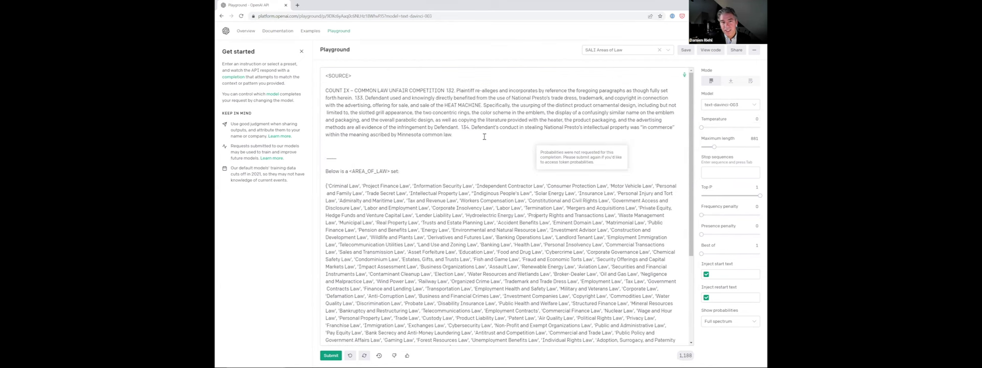
drag(470, 136, 322, 92)
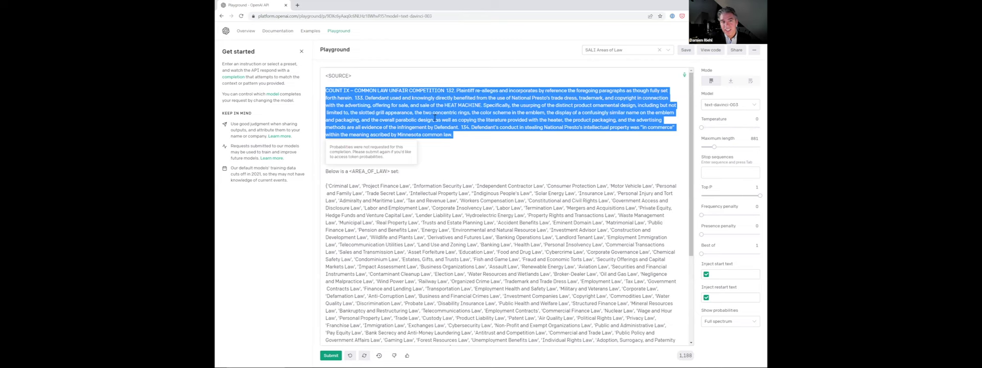
click(385, 90)
drag(325, 90, 455, 135)
click(461, 135)
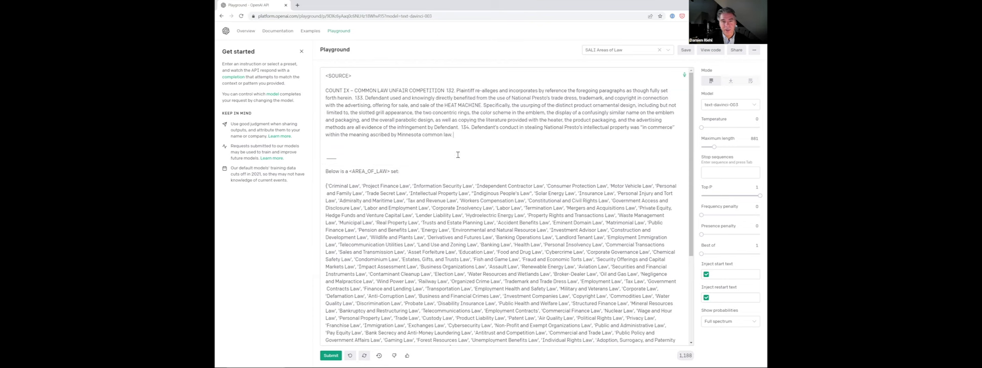
- Review the prompt's <SOURCE> section and the full list of tags in the <AREA_OF_LAW> set
drag(351, 161, 326, 76)
click(358, 177)
drag(334, 172, 424, 171)
click(429, 173)
drag(326, 187, 465, 222)
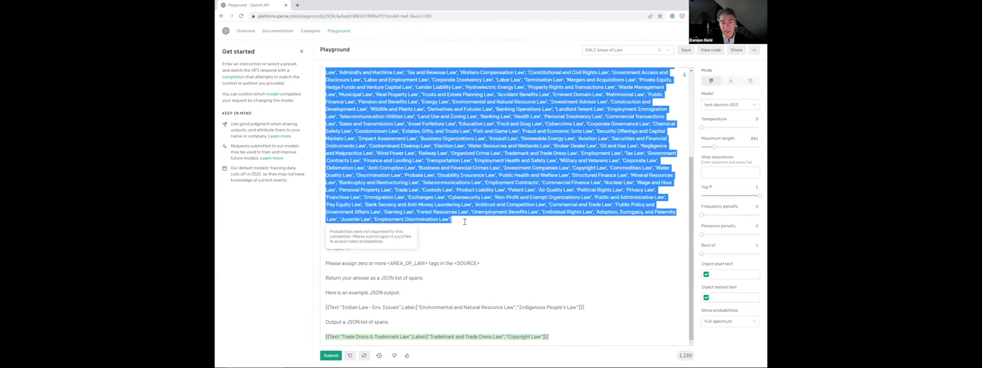
click(470, 230)
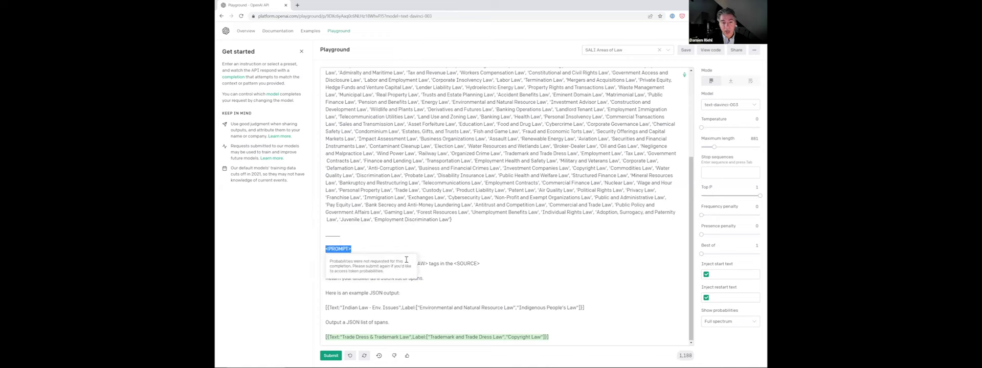
- Examine the instruction to assign zero or more <AREA_OF_LAW> tags and the <SOURCE> text it applies to
click(358, 264)
drag(383, 265, 486, 258)
click(485, 255)
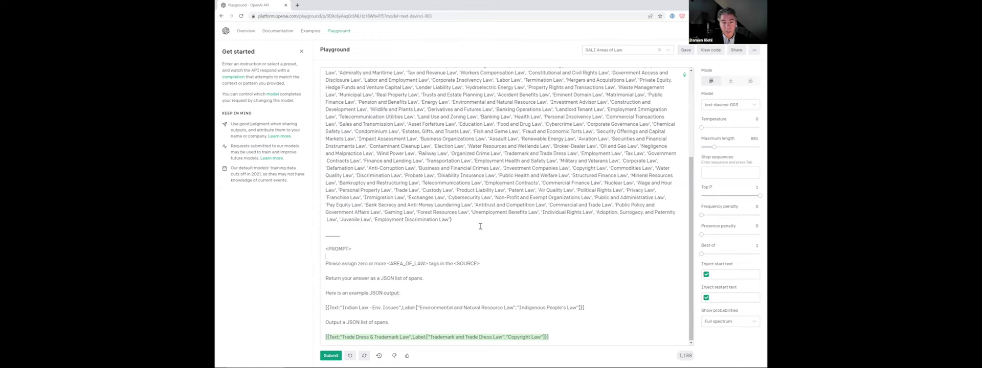
scroll(481, 203, up, 3)
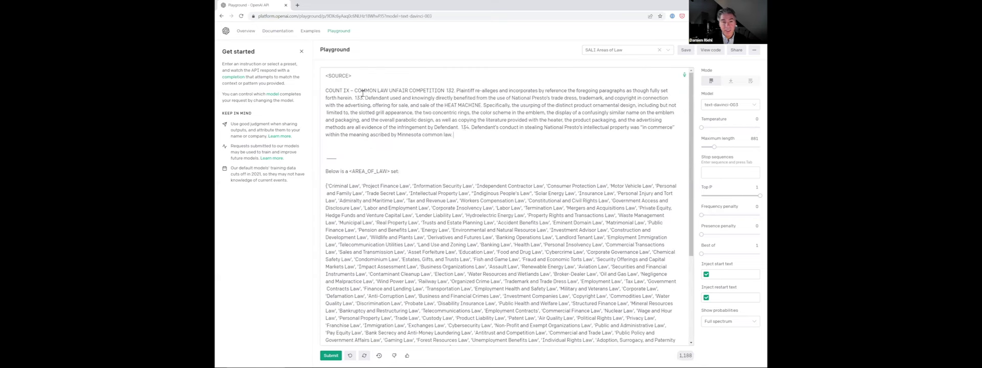
drag(463, 134, 329, 69)
click(495, 230)
scroll(496, 231, down, 3)
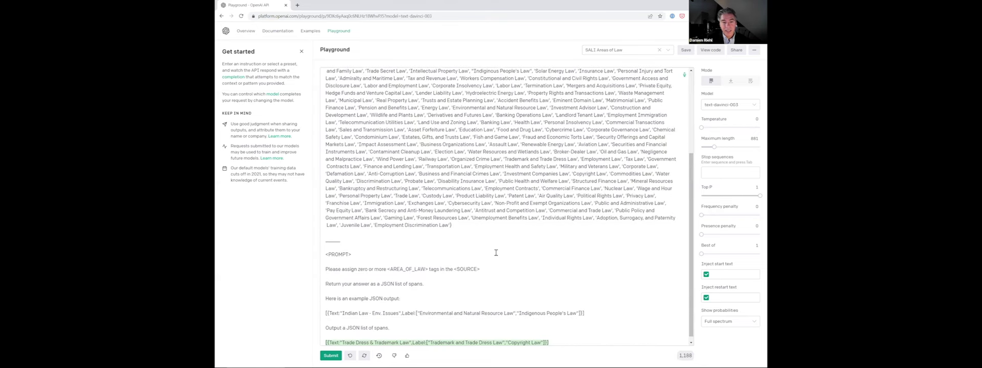
- Review the instruction to return a JSON list of spans and the example JSON output on Indian Law
drag(325, 278, 423, 279)
click(445, 271)
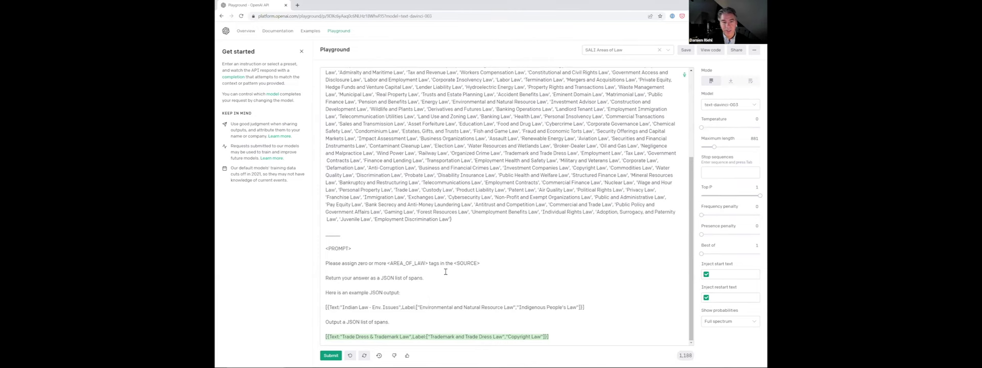
click(400, 293)
click(328, 308)
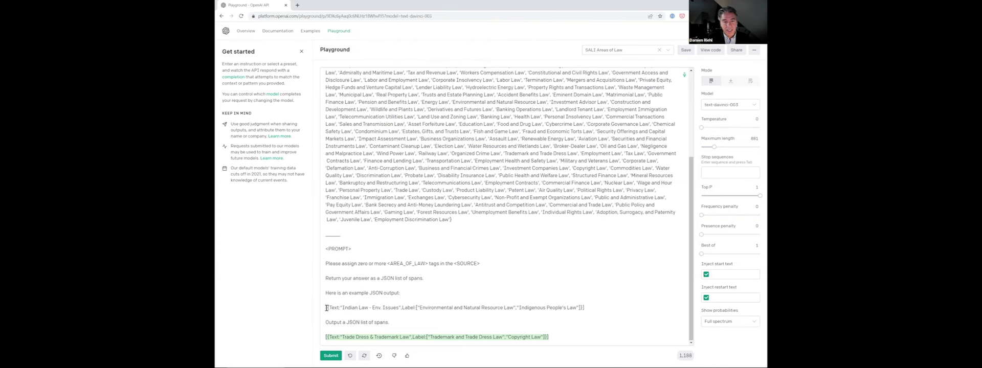
shift+click(606, 308)
click(518, 318)
- Delete the previous JSON completion at the end of the prompt and submit the prompt for a new one
key(ctrl+shift+End)
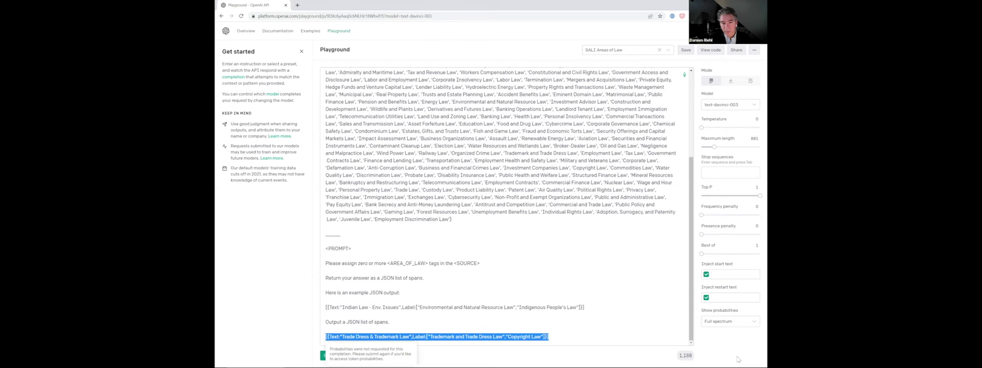
key(BackSpace)
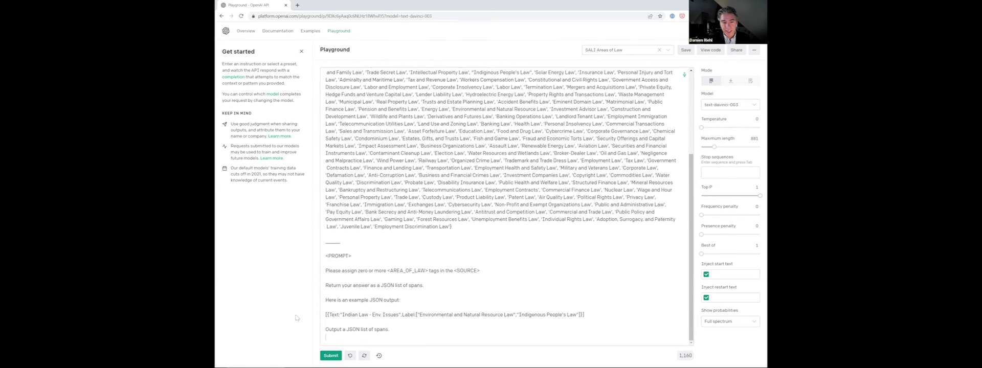
click(332, 356)
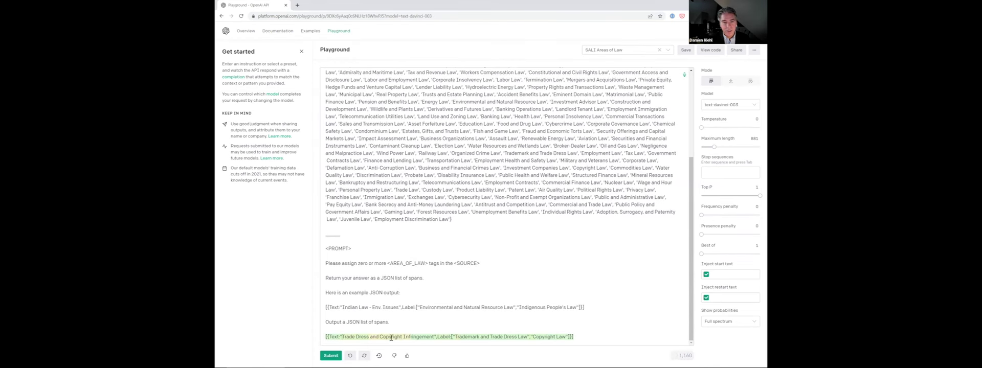
- Inspect the token probabilities for the start of "Trademark" in the new completion's label
click(455, 336)
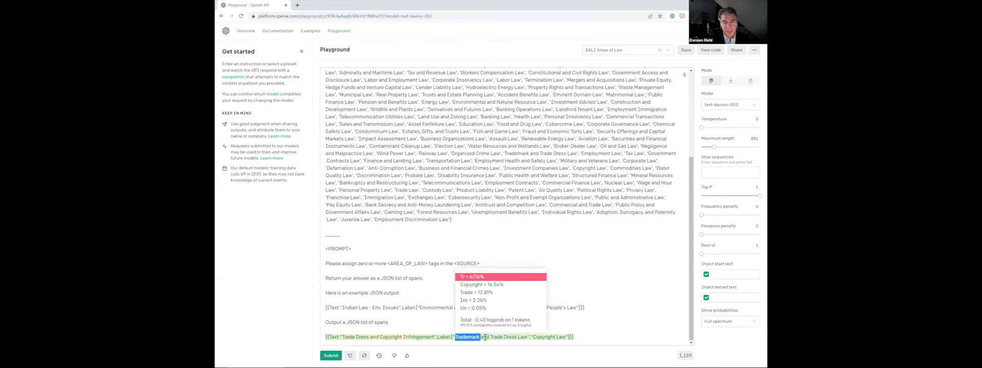